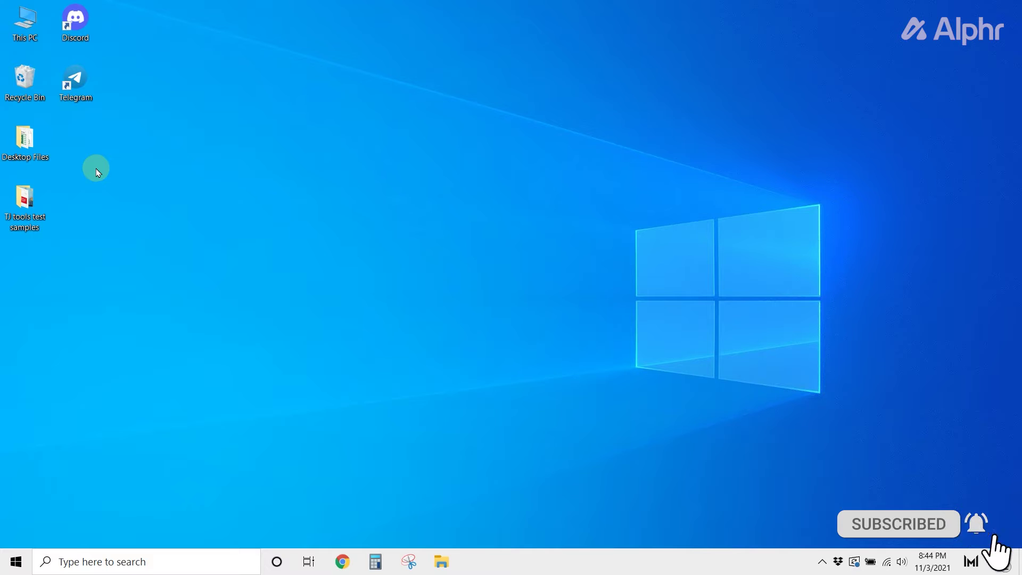
# Launch Telegram Desktop and open the TJ Group chat
pyautogui.click(78, 78)
pyautogui.doubleClick(80, 78)
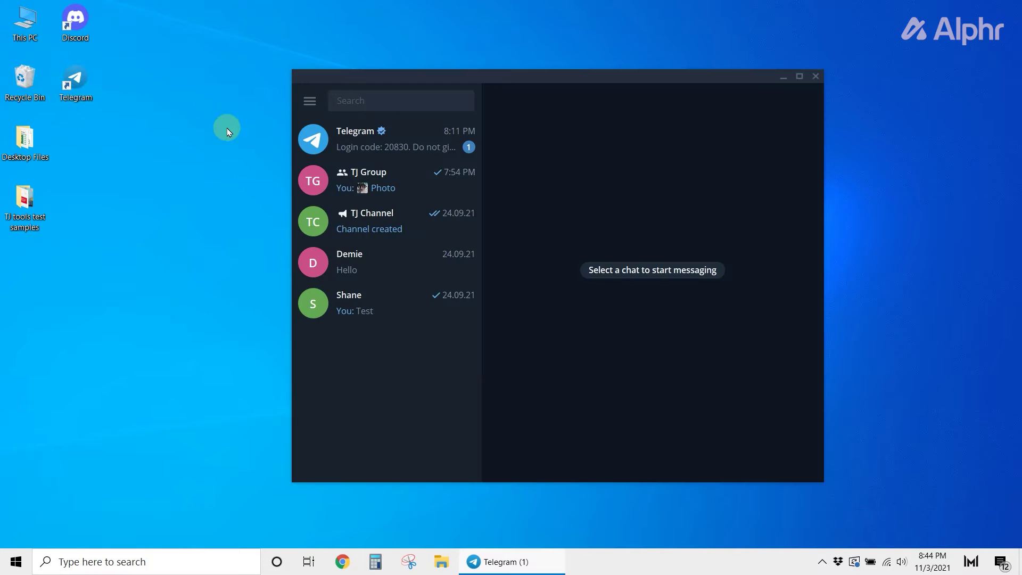
pyautogui.click(379, 187)
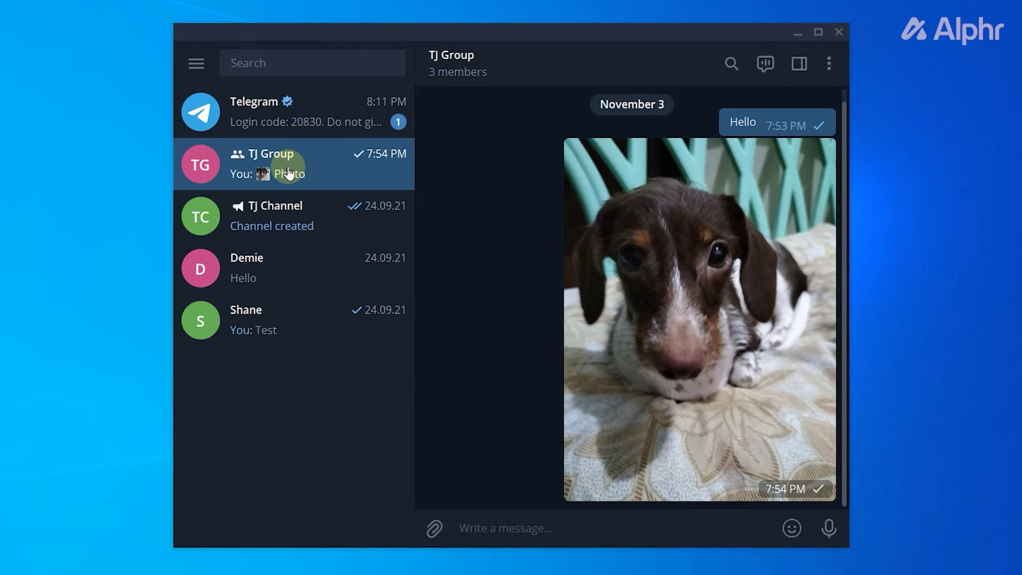
# Remove Demie from TJ Group's member list, then reopen the TJ Group chat
pyautogui.click(457, 74)
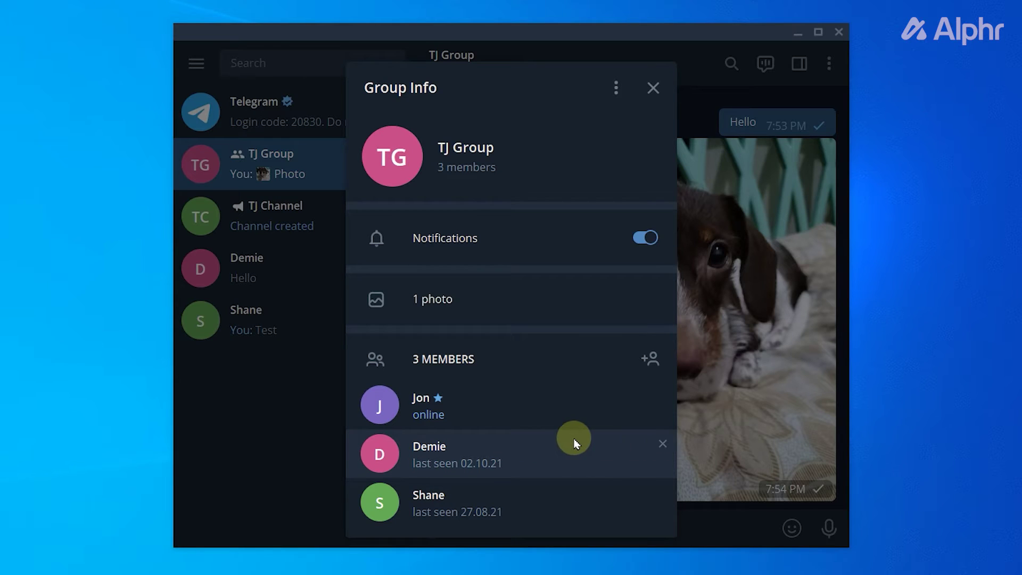
pyautogui.rightClick(575, 440)
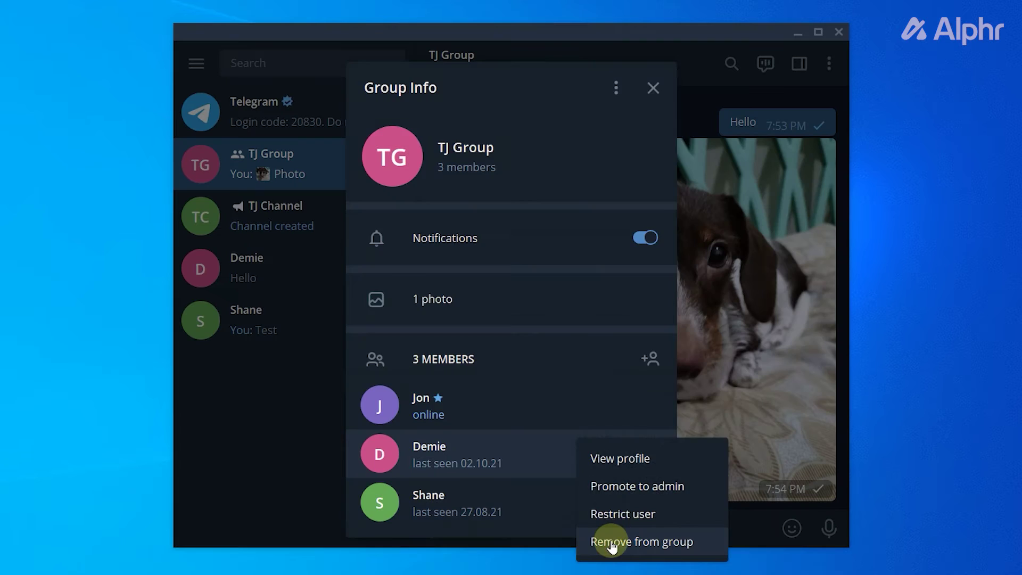
pyautogui.click(611, 540)
pyautogui.click(605, 322)
pyautogui.press('Escape')
pyautogui.press('Escape')
pyautogui.click(270, 170)
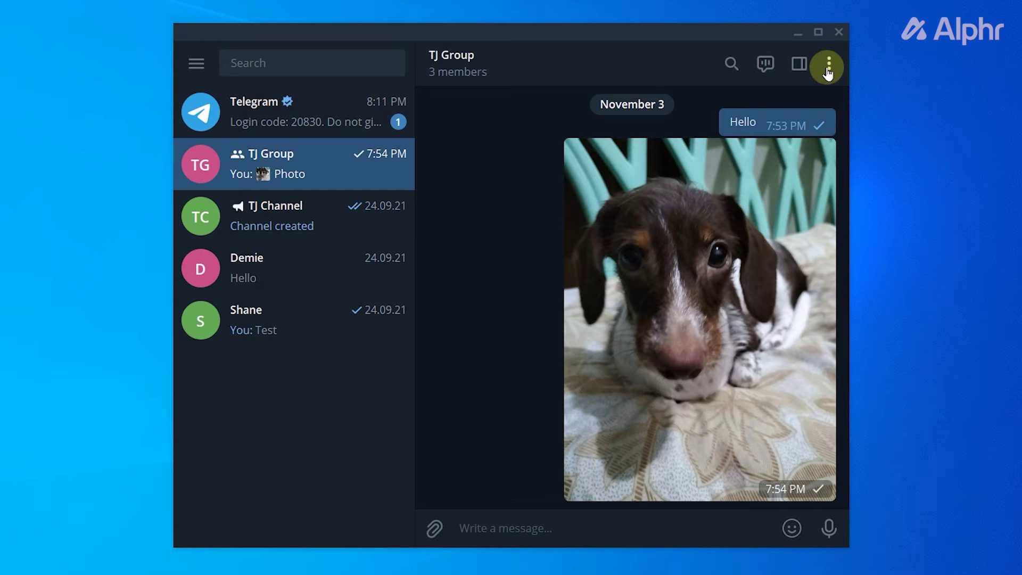
# Through the chat menu's Manage group > Members, start removing Demie from TJ Group
pyautogui.click(829, 64)
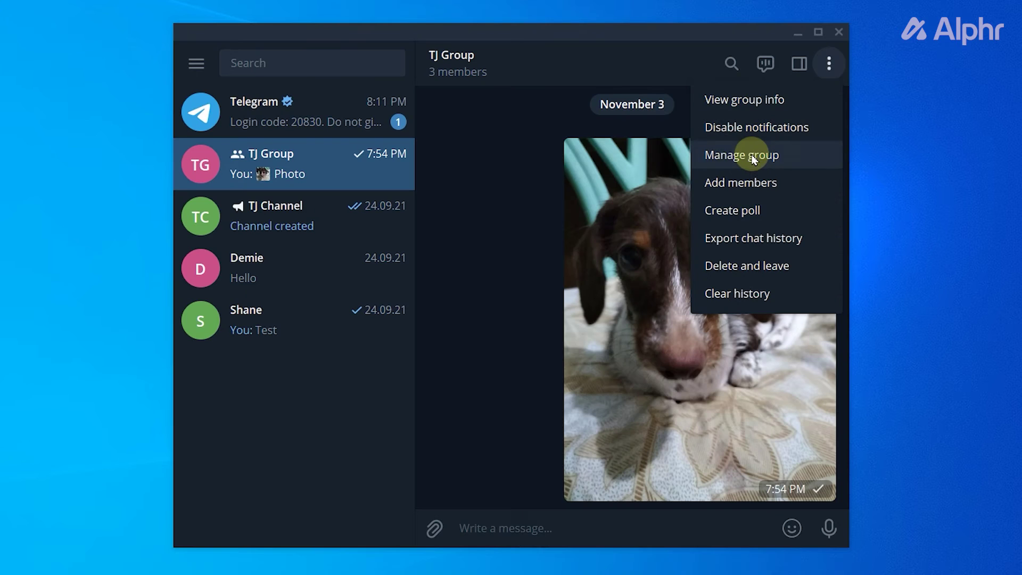
pyautogui.click(754, 155)
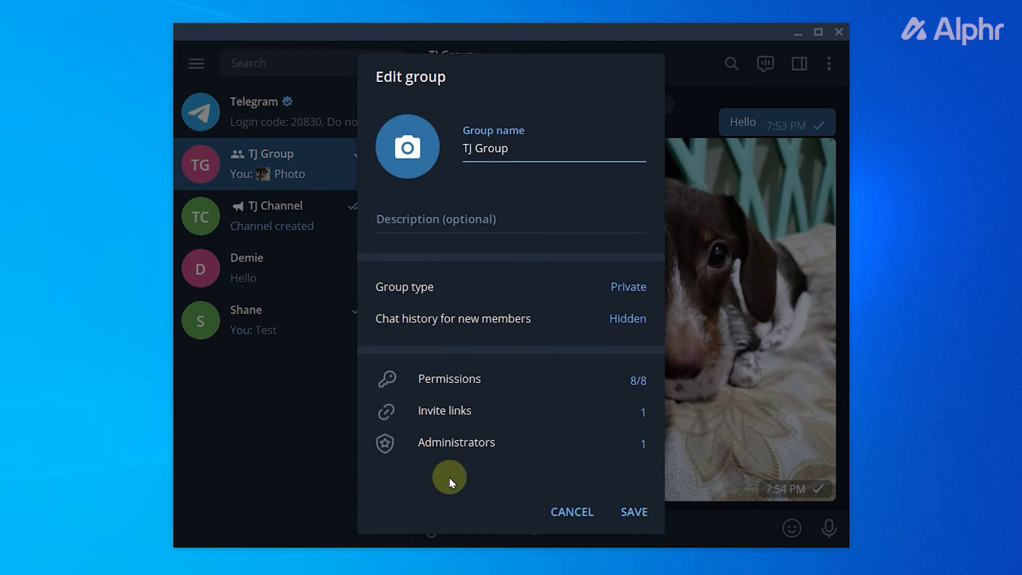
pyautogui.click(451, 475)
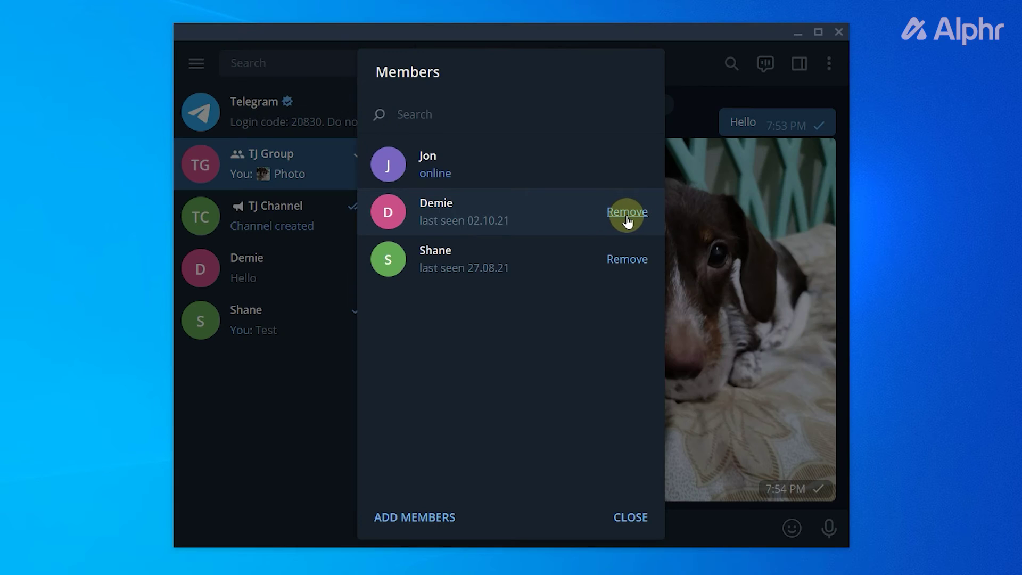
pyautogui.click(622, 213)
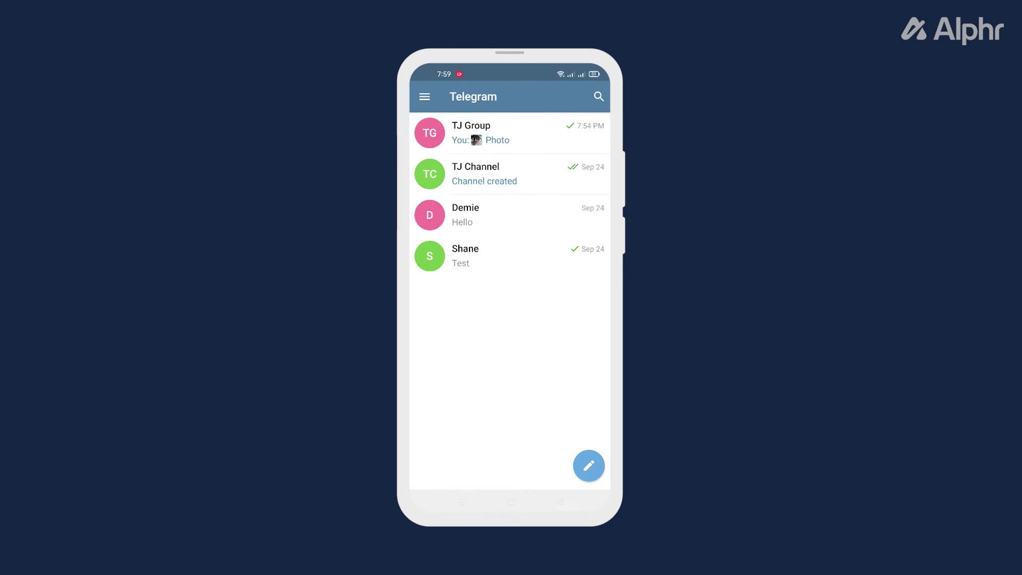
# On Android, open TJ Group's info page and remove member Shane from the group
pyautogui.click(510, 133)
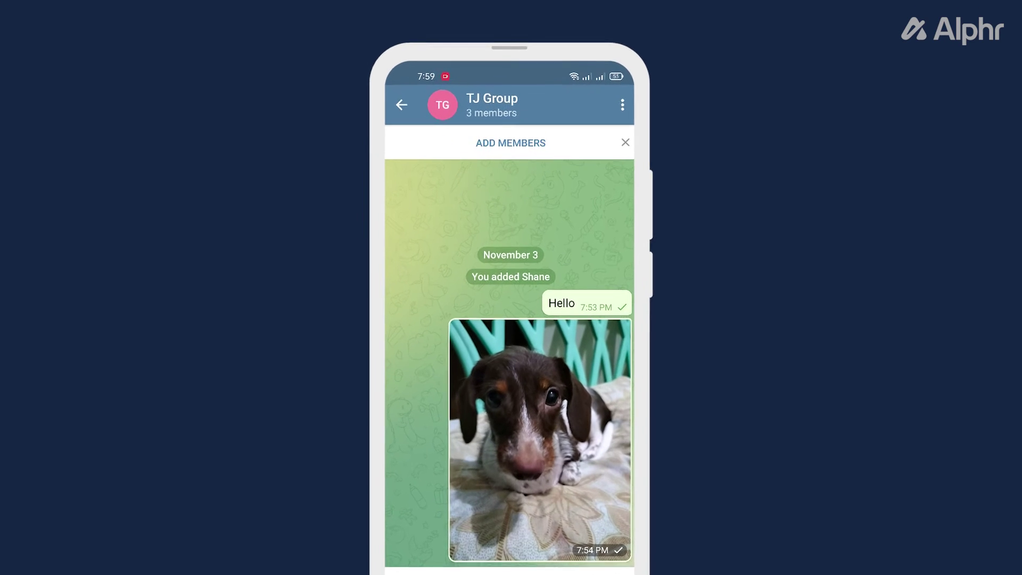
pyautogui.click(458, 120)
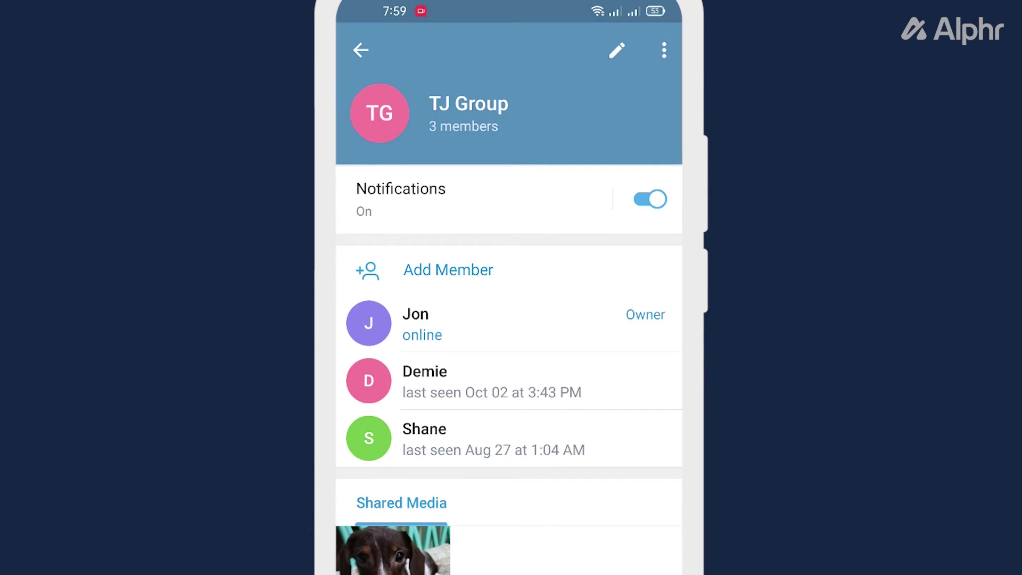
pyautogui.click(509, 438)
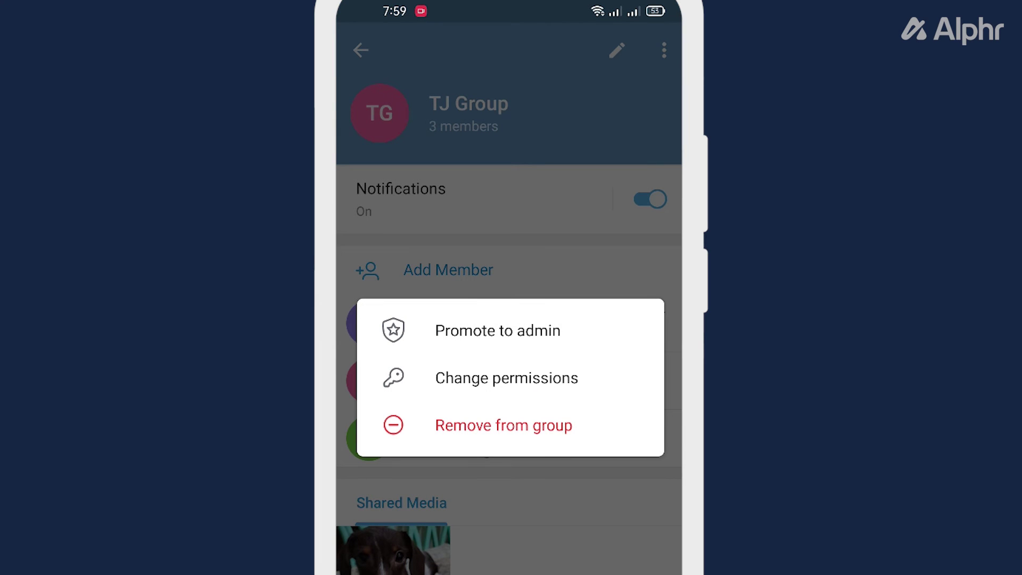
pyautogui.click(503, 425)
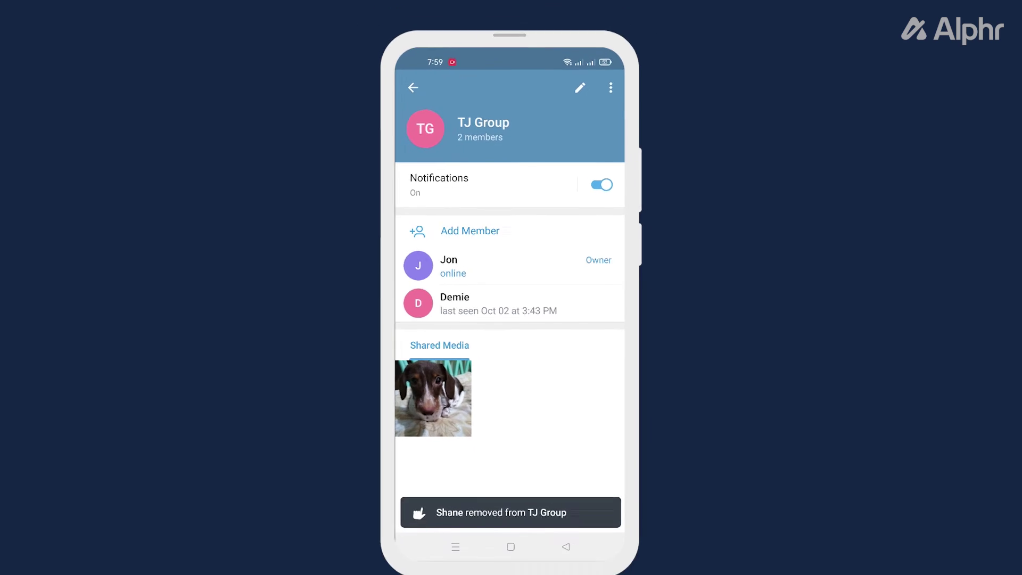